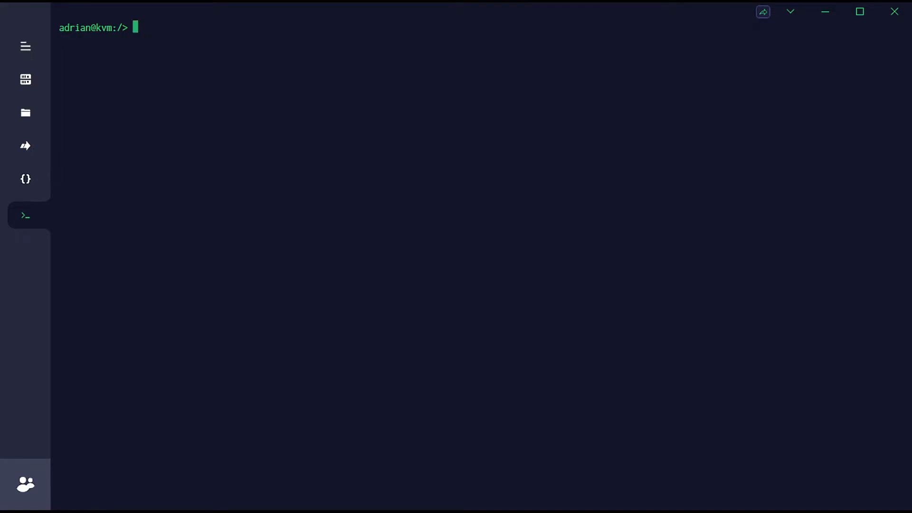
Step: Create the 10G qcow2 disk image debian-direct-1 by editing the recalled qemu-img command
key("Up")
key("Up")
key("Up")
key("Up")
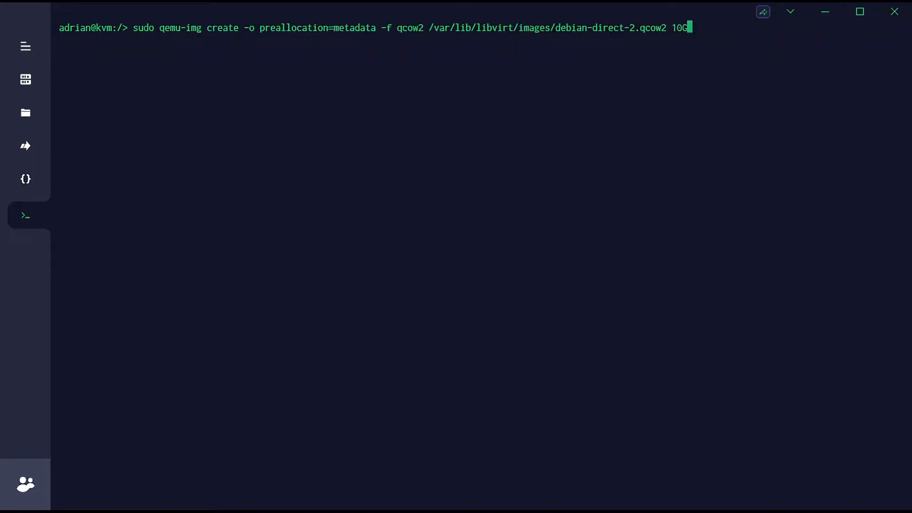
key("Left")
key("Left")
key("Left")
key("Left")
key("Left")
key("Left")
key("Left")
key("Return")
Step: Create the debian-direct-2 image the same way, then paste the virt-install command for debian-direct-1
key("Up")
key("Left")
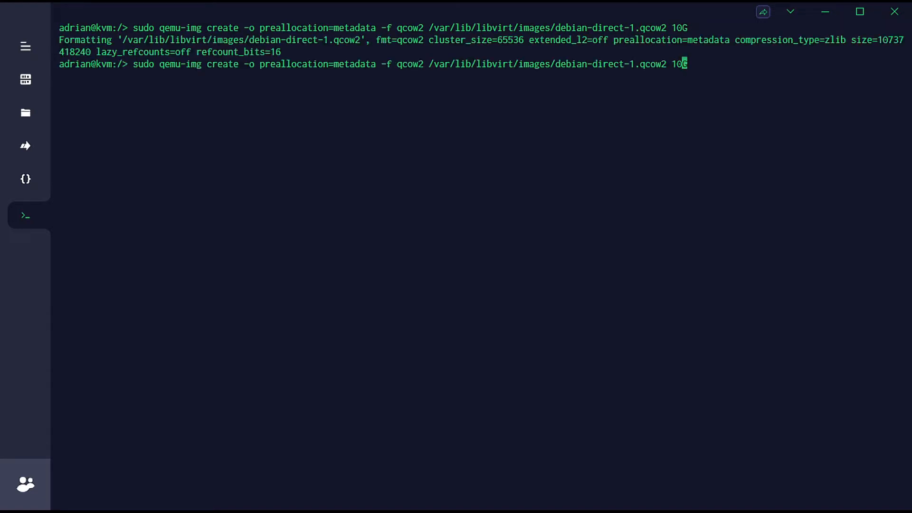
key("Left")
key("Left")
key("Left")
key("Left")
key("Left")
key("Return")
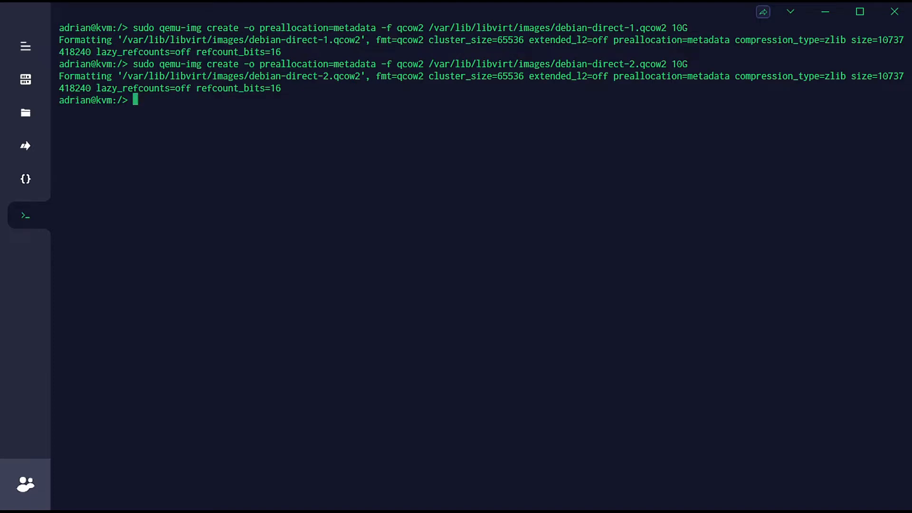
type("sudo virt-install \\    --virt-type kvm \\    --name debian-direct-1 \\    --ram 2048 \\    --disk /var/lib/libvirt/images/debian-direct-1.qcow2,format=qcow2 \\    --network type=direct,source=br-ex,model=virtio \\    --os-variant=debian11 \\    --location=/iso/debian-11.5.0-amd64-netinst.iso \\    --graphics none \\    --console pty,target_type=serial \\    --extra-args 'console=ttyS0,115200n8 serial'")
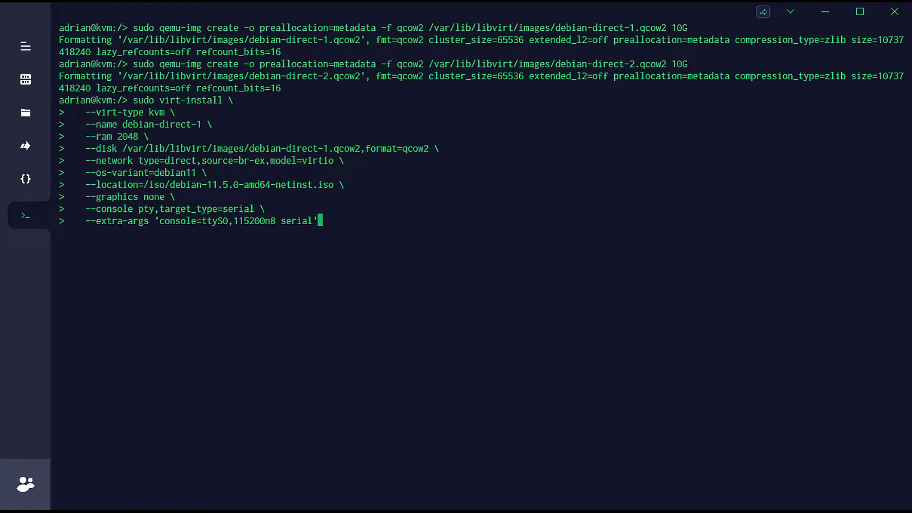
Step: Select the word 'direct' in the --network line of the virt-install command
left_click_drag(165, 160, 191, 161)
Step: In the Chrome virt-install man page, highlight the type=direct,source=IFACE networking syntax
key("alt+Tab")
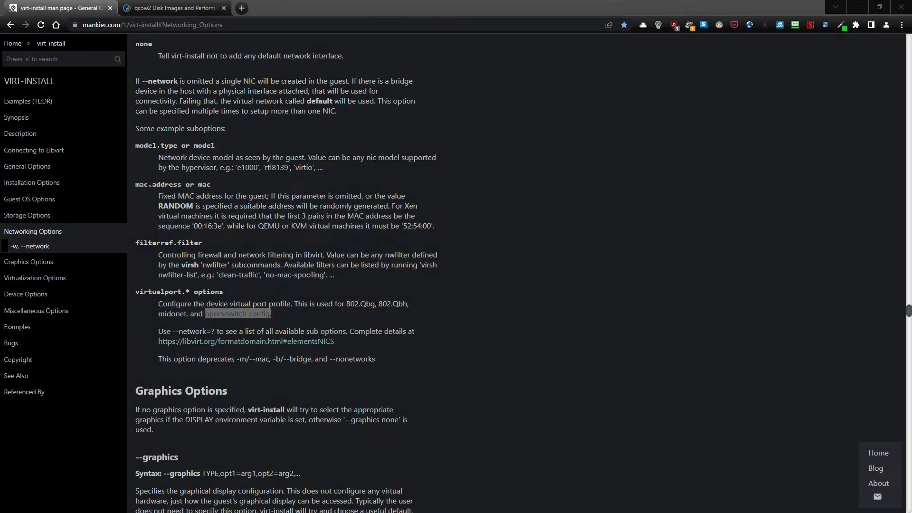
left_click(513, 309)
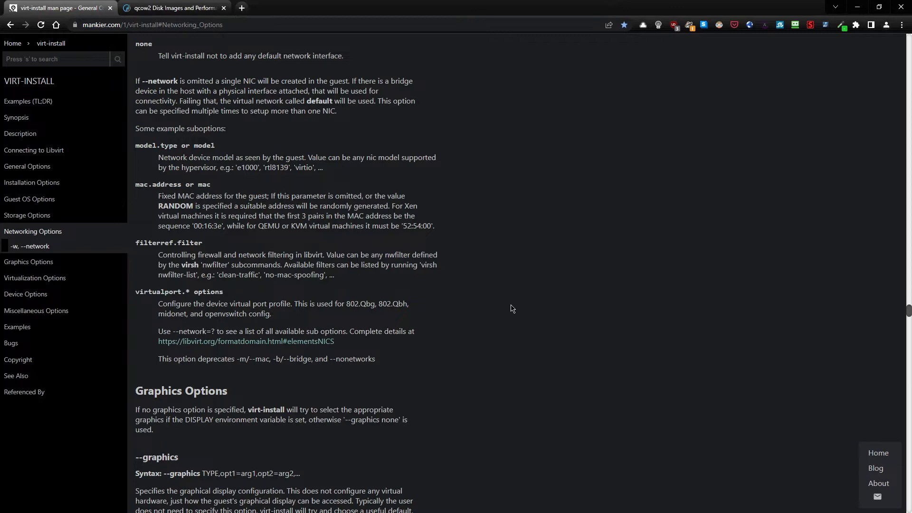
scroll(333, 252, "up", 3)
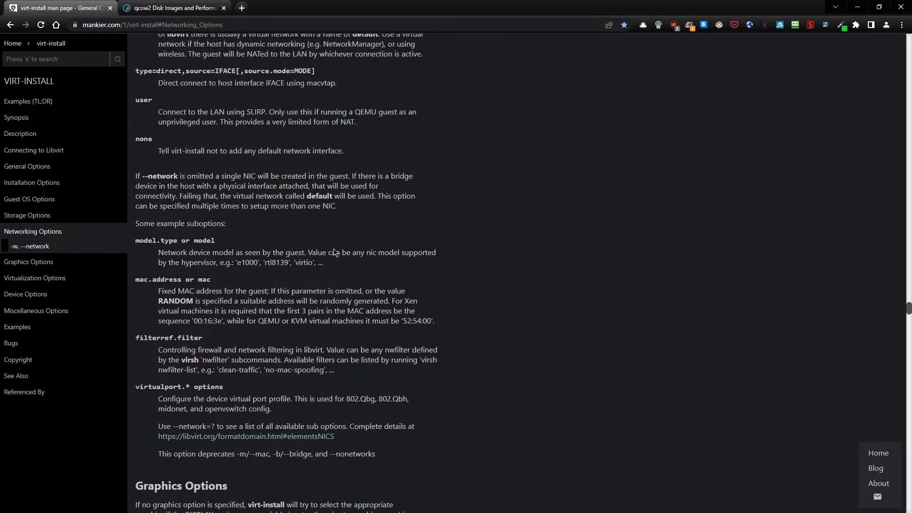
scroll(334, 252, "up", 3)
scroll(333, 250, "up", 1)
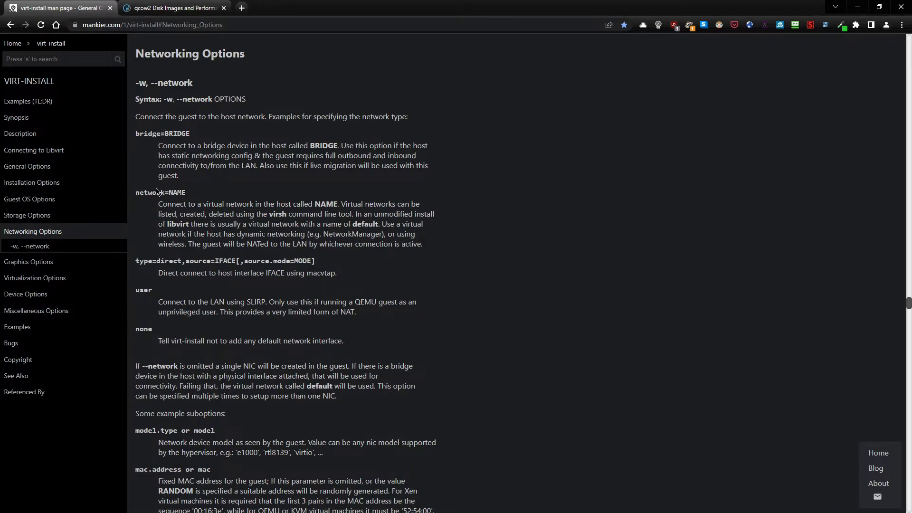
scroll(160, 207, "down", 1)
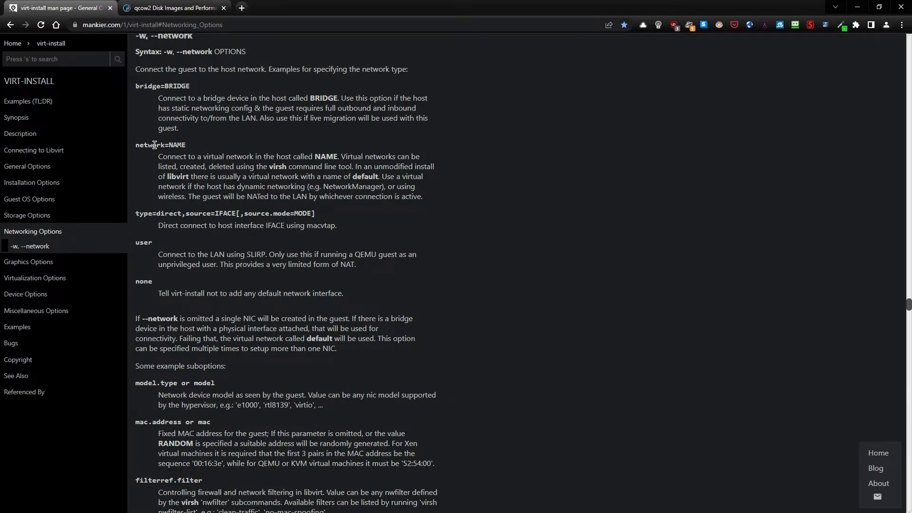
scroll(155, 145, "down", 1)
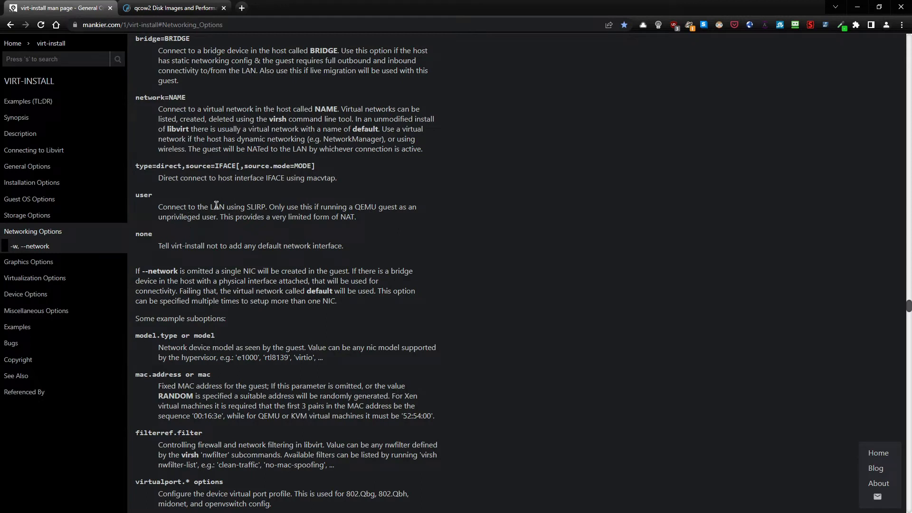
left_click_drag(135, 165, 238, 169)
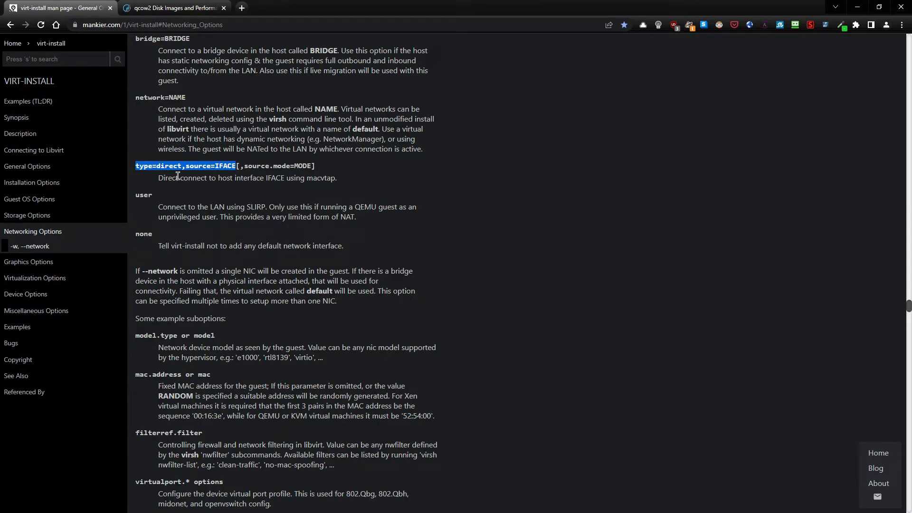
left_click(178, 178)
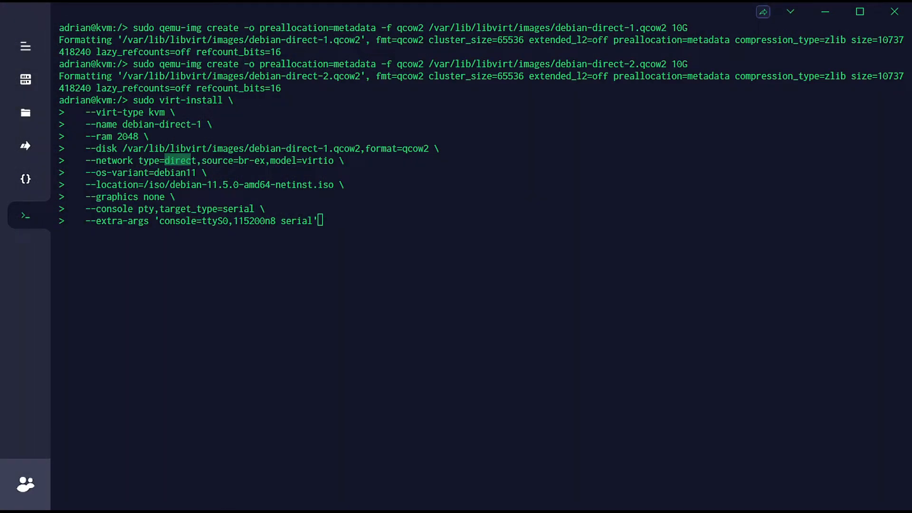
left_click(456, 321)
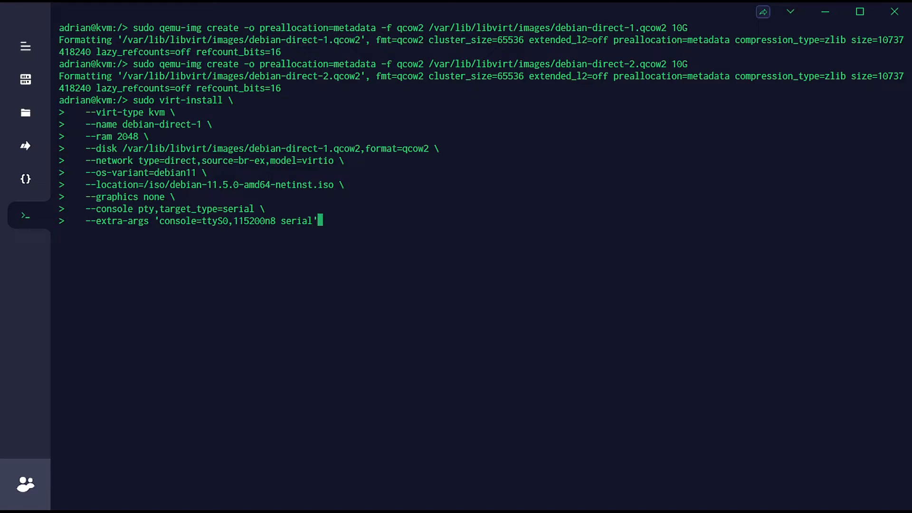